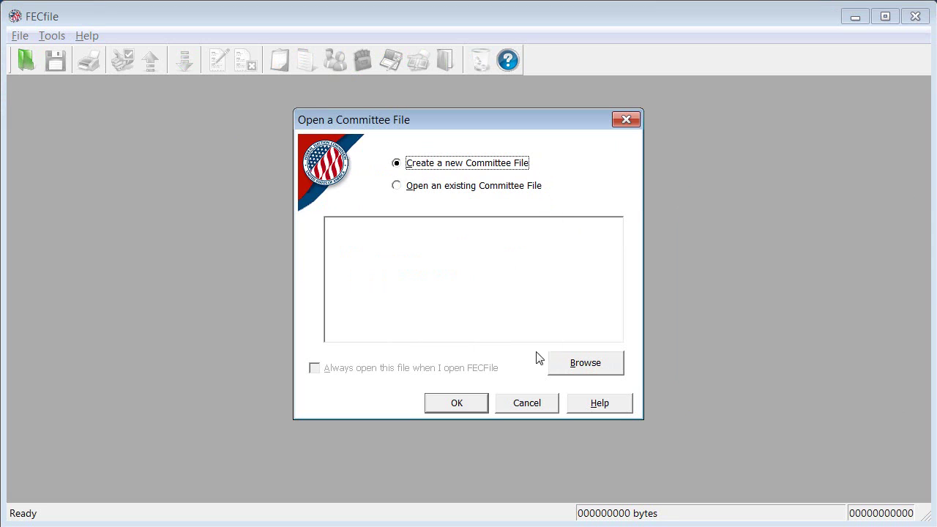
# - Confirm a new committee file and pick the F5 Independent Expenditure Filer – Organization (Non-political/Non-profit) type
pyautogui.click(456, 402)
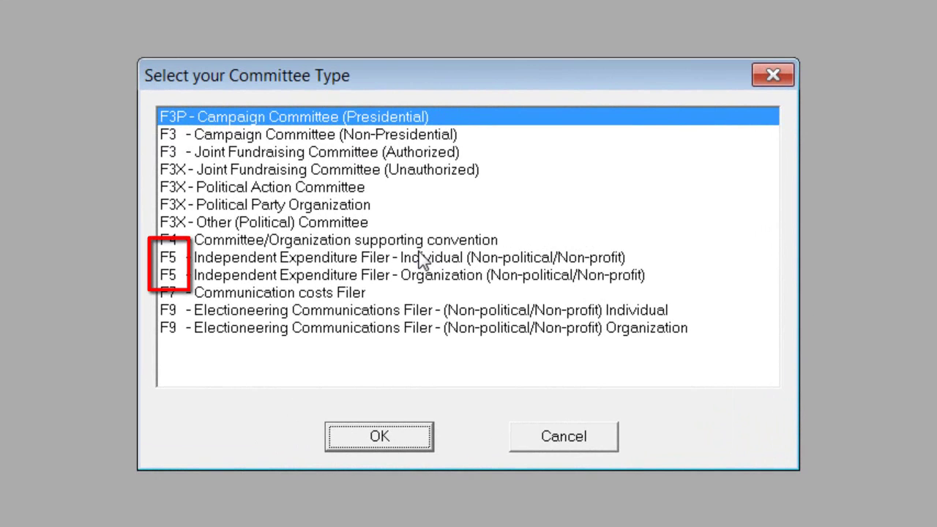
pyautogui.click(469, 277)
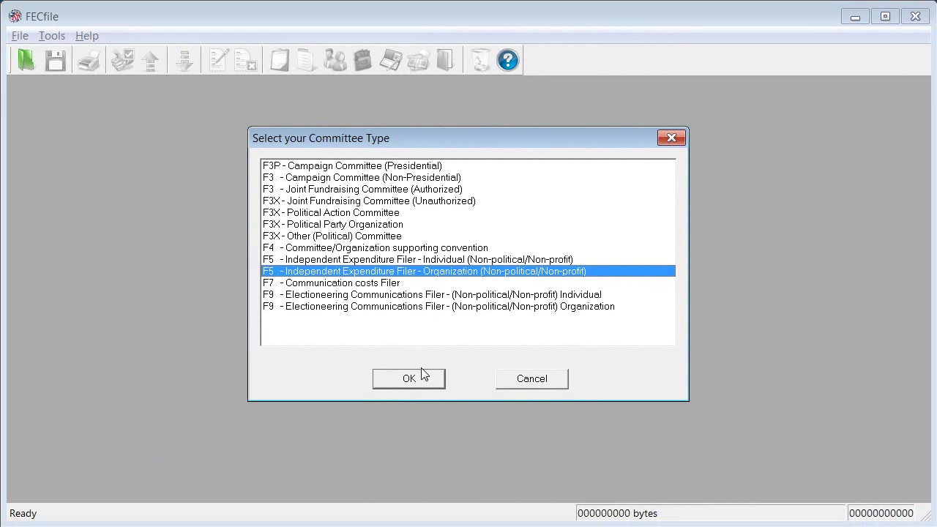
# - Confirm the F5 organization committee type and acknowledge the reminder to enter committee information
pyautogui.click(414, 376)
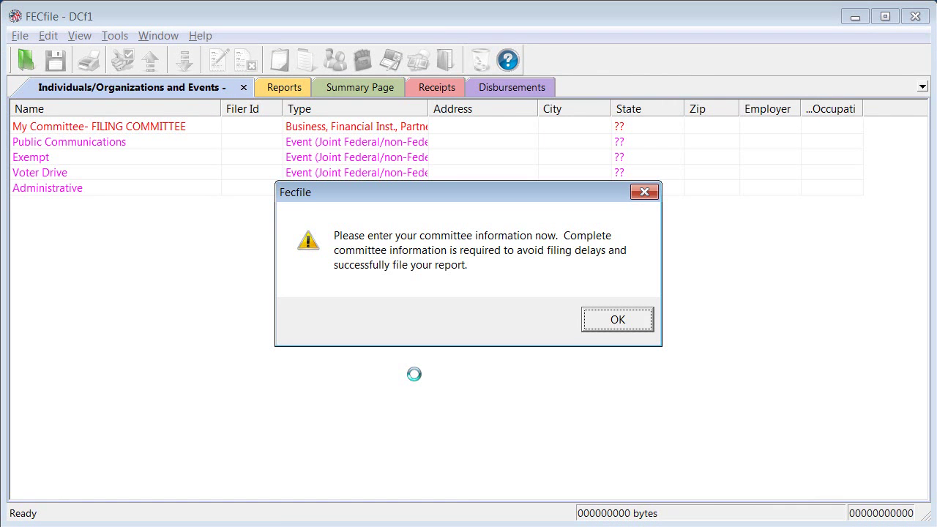
pyautogui.click(617, 320)
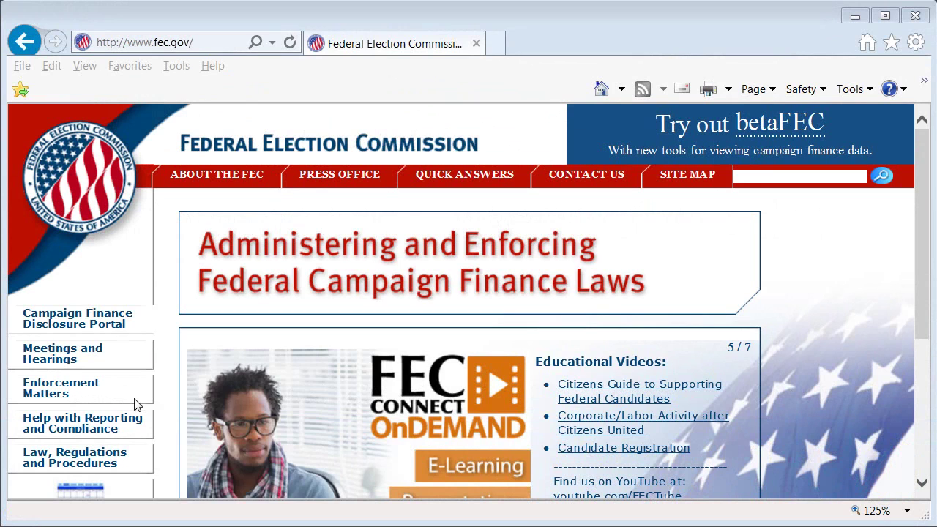
# - Go to the FEC Reporting Forms page and open the Form 5 webform for filers without an FEC ID
pyautogui.moveTo(136, 423)
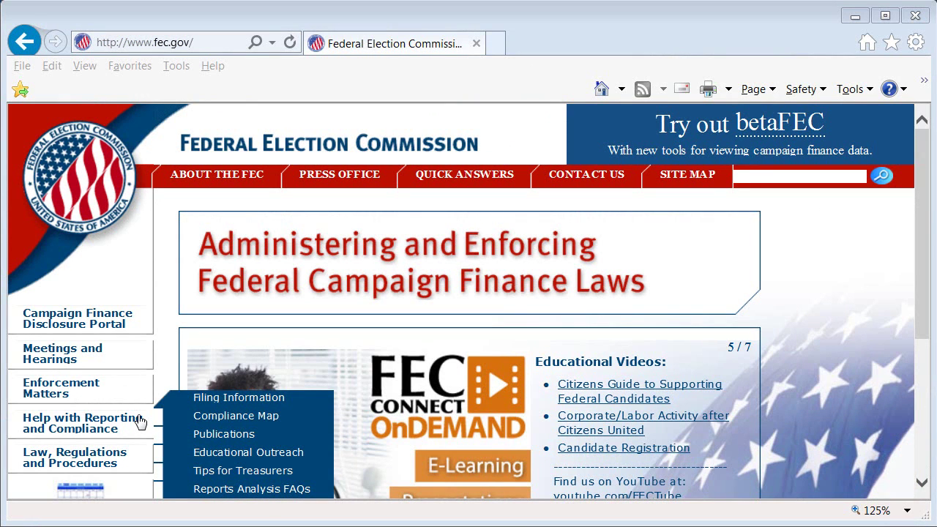
pyautogui.moveTo(210, 397)
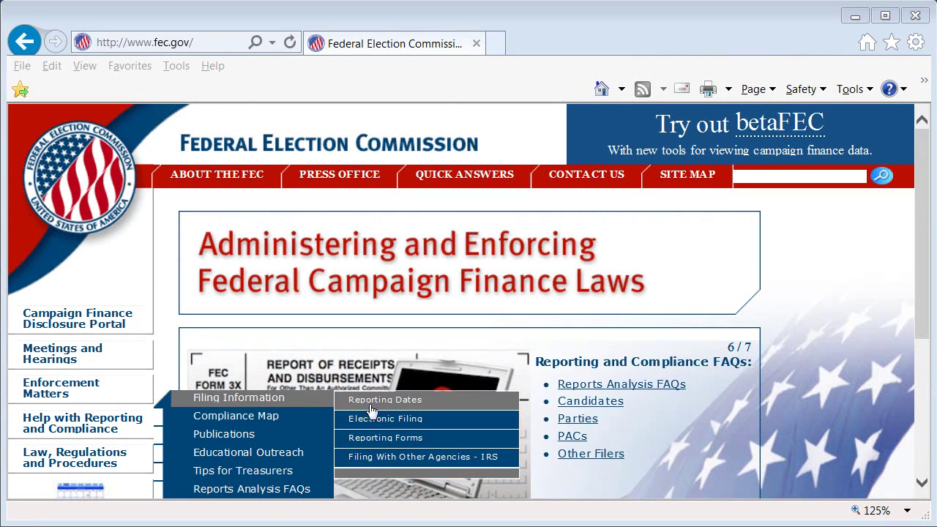
pyautogui.click(414, 439)
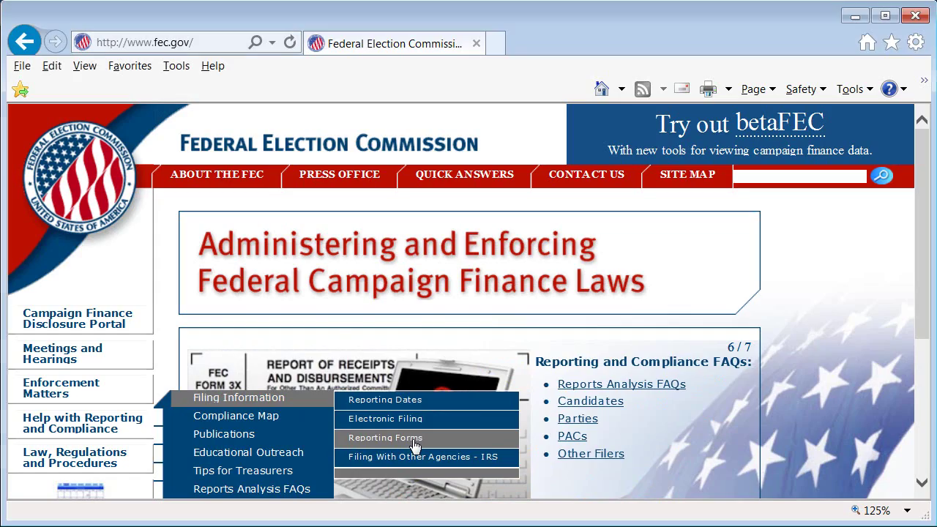
pyautogui.moveTo(922, 183); pyautogui.dragTo(915, 414)
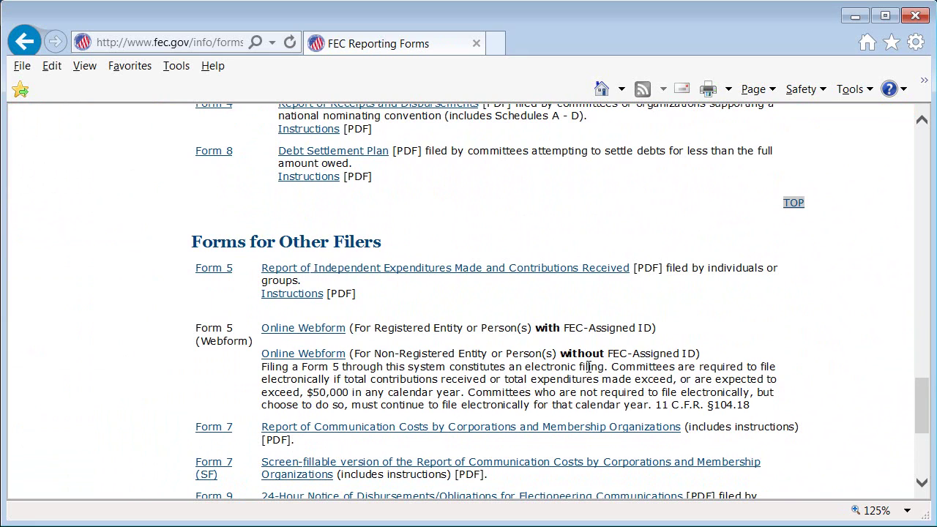
pyautogui.click(293, 354)
# - Enter the filer's e-mail address on the Form 5 sign-in page
pyautogui.scroll(-2, 924, 289)
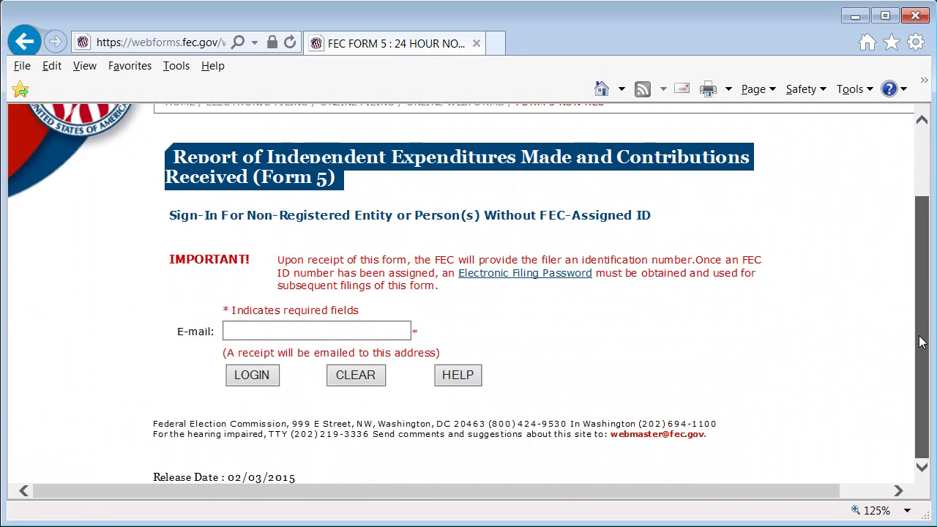
pyautogui.click(302, 325)
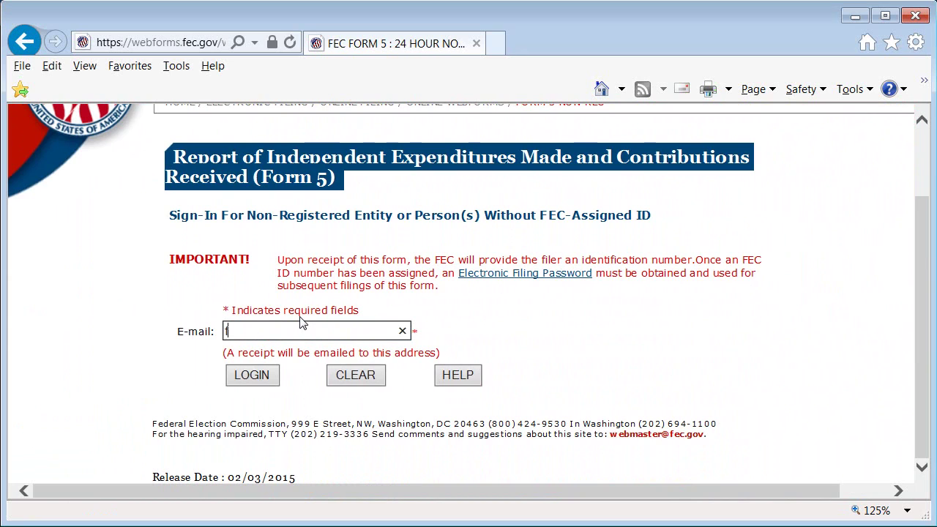
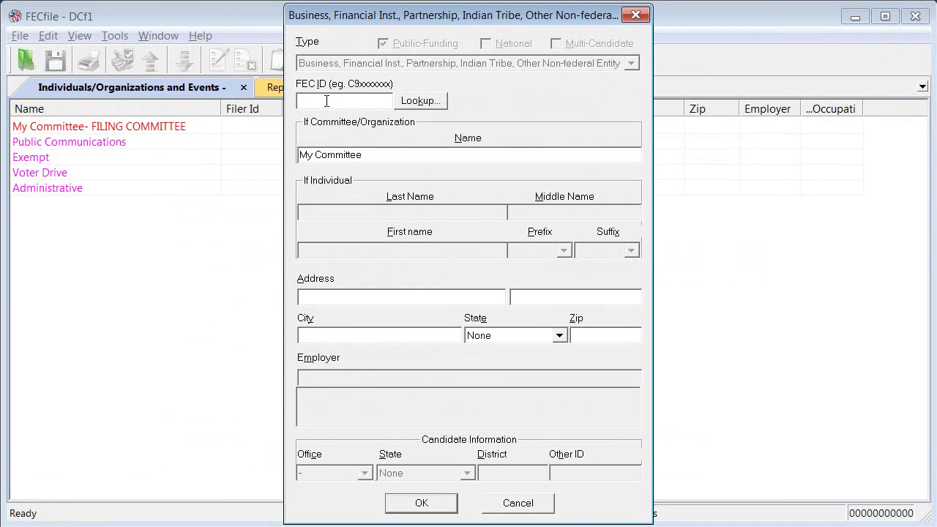
# - Set the FEC ID to C90012345 and rename My Committee to 'Political Spending Group'
pyautogui.write('C90012345')
pyautogui.moveTo(377, 154); pyautogui.dragTo(278, 154)
pyautogui.write('Political Spending Group')
# - Enter the committee's street address, city Smalltown, state California and zip code, save, and agree to create a report
pyautogui.click(317, 298)
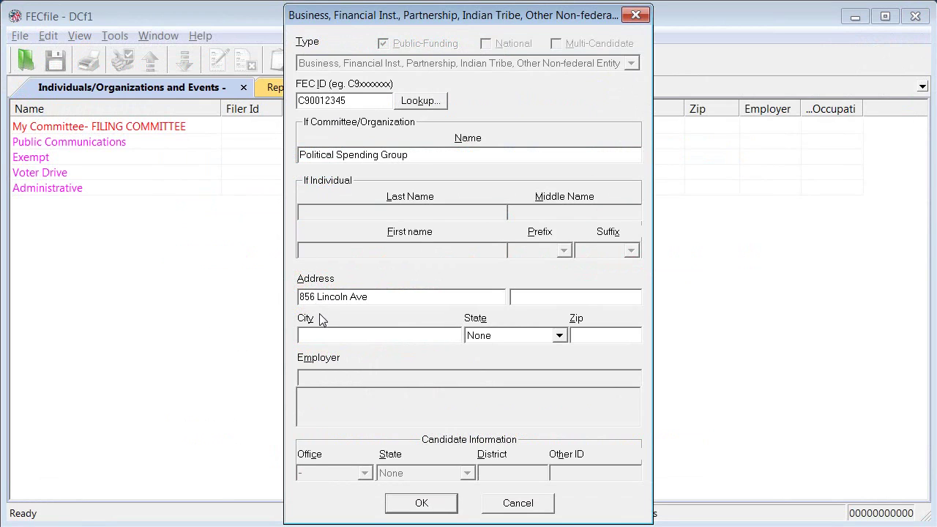
pyautogui.click(325, 334)
pyautogui.write('Smalltown')
pyautogui.click(559, 335)
pyautogui.scroll(-2, 553, 396)
pyautogui.click(512, 385)
pyautogui.click(607, 335)
pyautogui.write('90000')
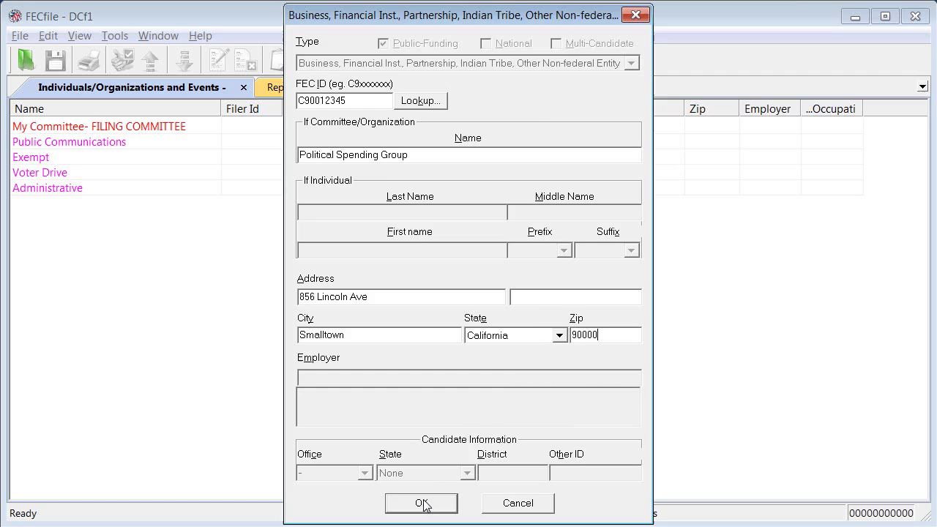
pyautogui.click(422, 503)
pyautogui.click(522, 314)
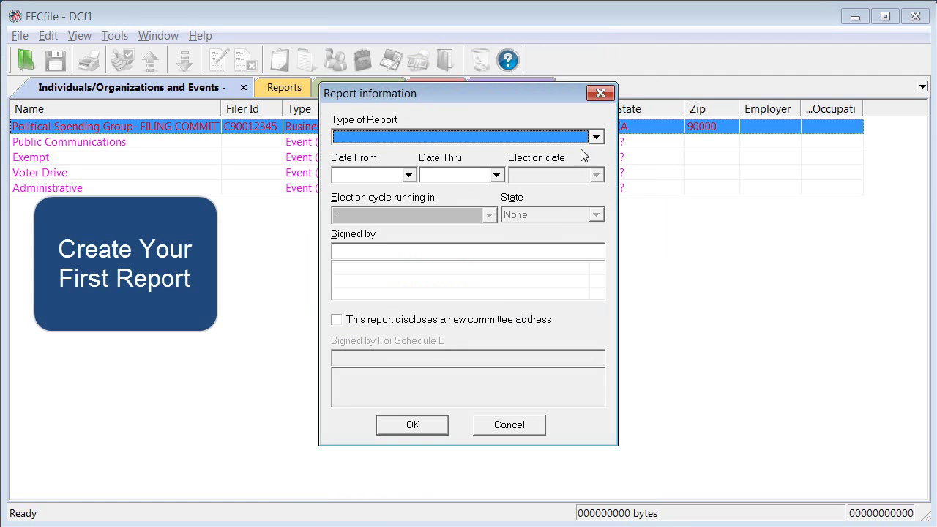
# - Set the report to January 31 Year End, covering 10/1/2015 to 12/31/2015, and type the signer's name
pyautogui.click(594, 138)
pyautogui.click(548, 200)
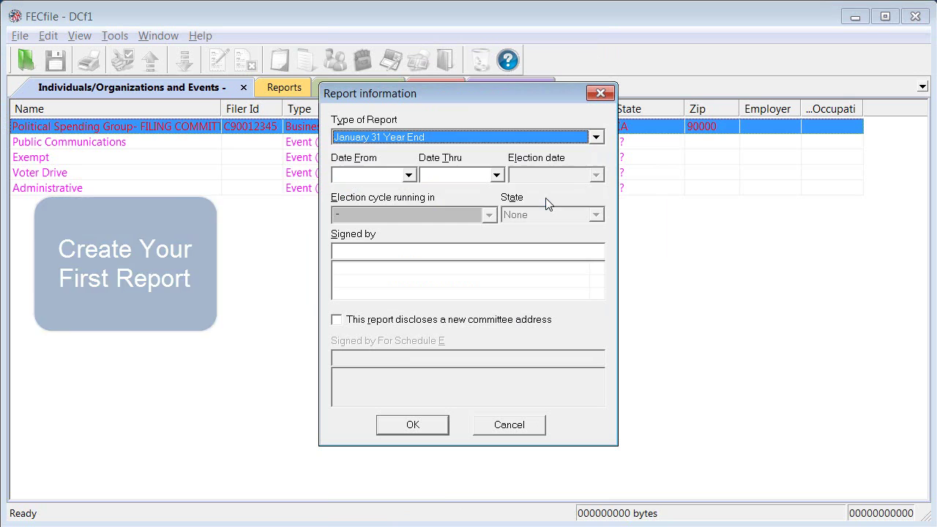
pyautogui.click(370, 174)
pyautogui.write('1')
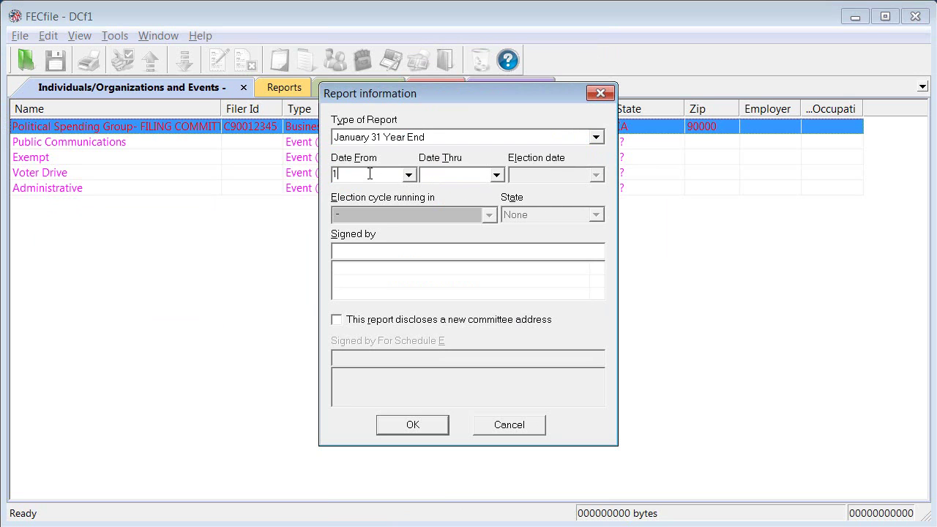
pyautogui.write('0/1/2015')
pyautogui.click(448, 174)
pyautogui.write('12/31/2015')
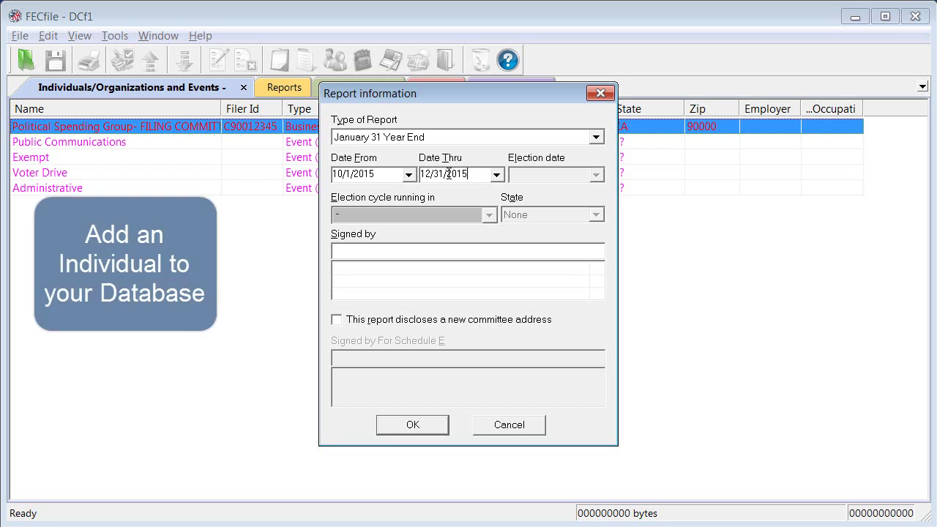
pyautogui.click(369, 251)
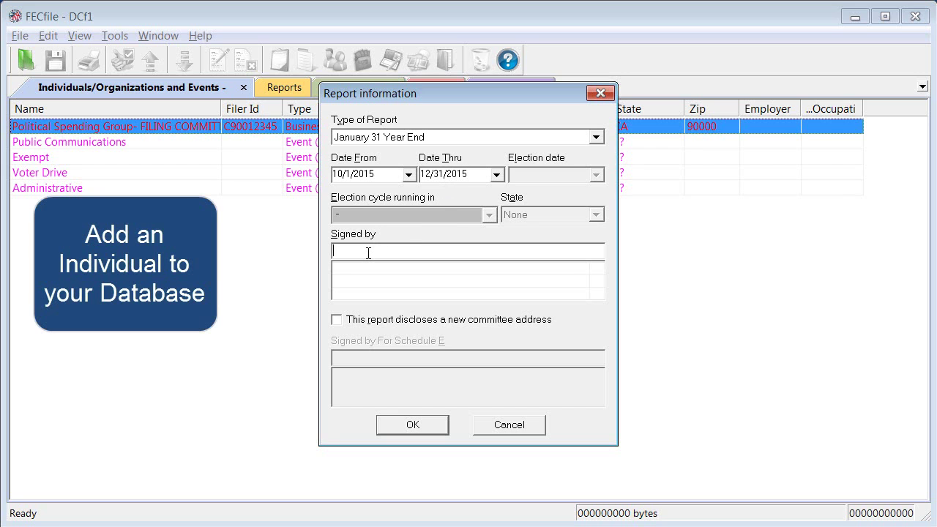
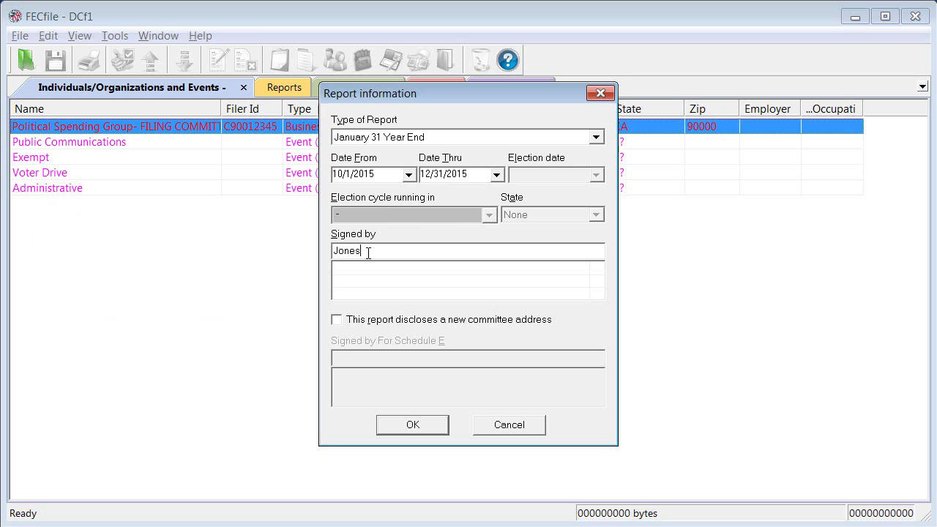
# - Add the signer as a new individual with a street address in Smalltown, California, and zip code
pyautogui.press('Tab')
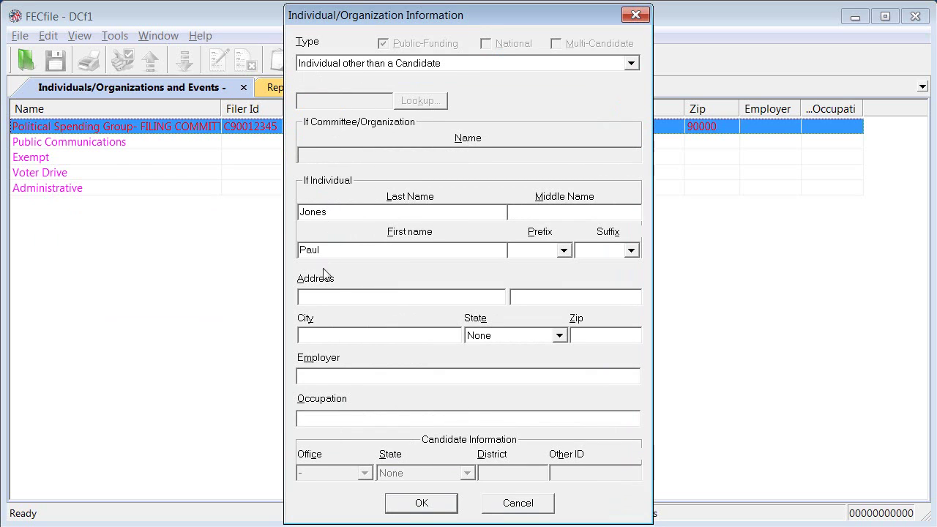
pyautogui.click(322, 295)
pyautogui.click(318, 334)
pyautogui.write('Smalltown')
pyautogui.click(542, 333)
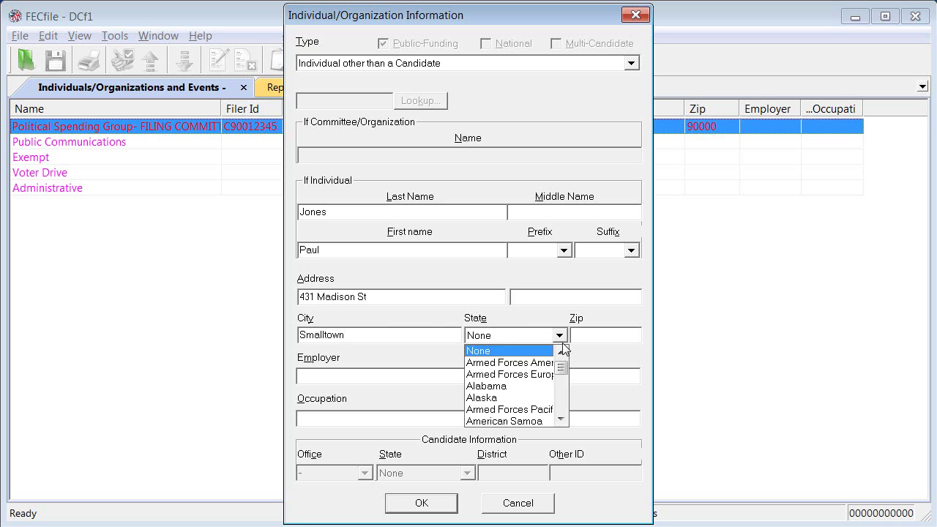
pyautogui.click(559, 401)
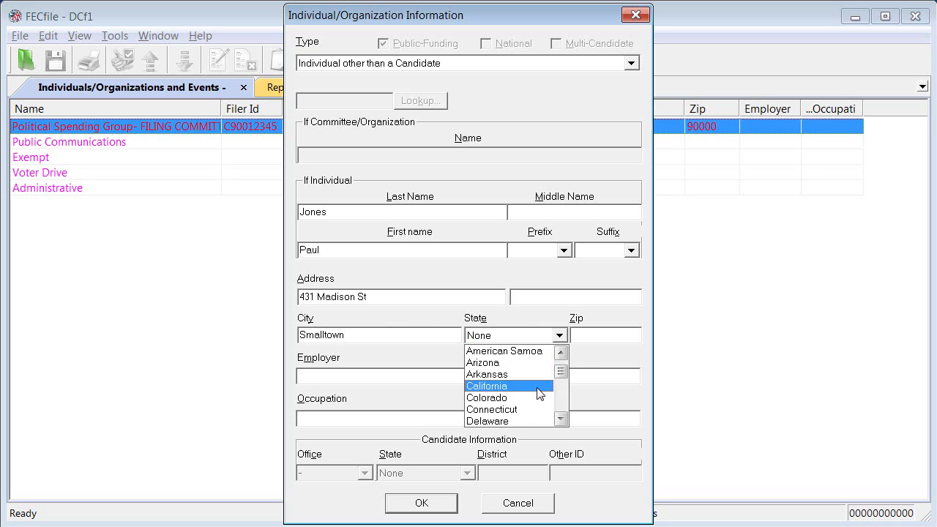
pyautogui.click(540, 385)
pyautogui.click(587, 335)
pyautogui.write('90000')
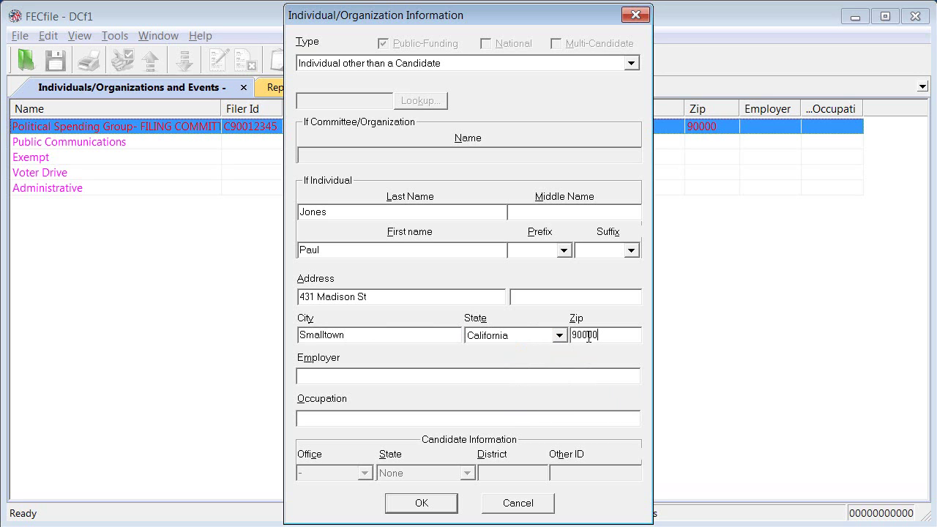
# - Set the signer's employer to Self Employed and occupation to Accountant
pyautogui.click(307, 377)
pyautogui.write('Self Employed')
pyautogui.click(313, 415)
pyautogui.write('Accountant')
# - Save the signer, create the January 31 Year End report, and accept adding transactions now
pyautogui.click(423, 503)
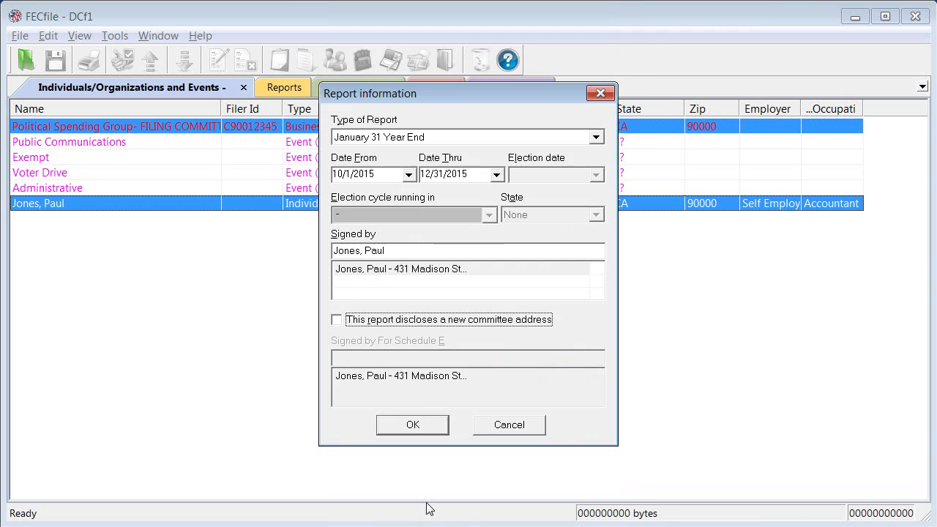
pyautogui.click(420, 425)
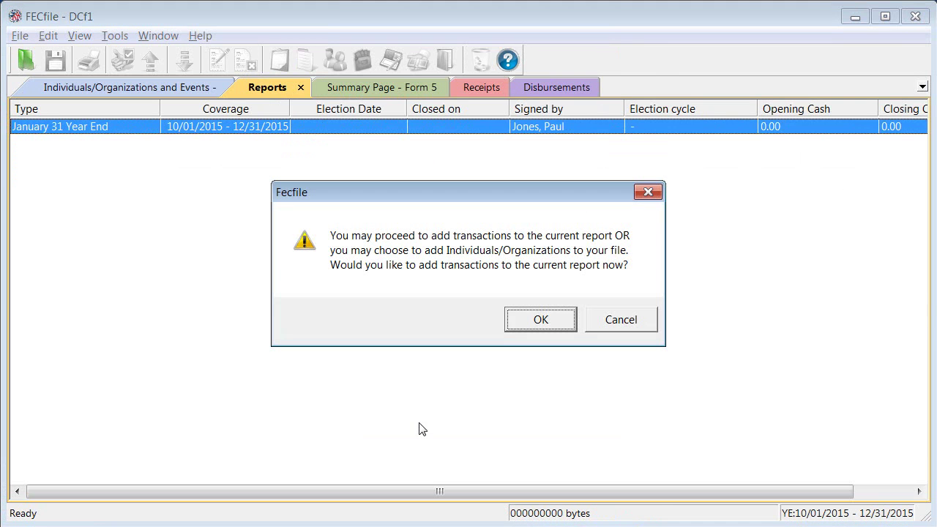
pyautogui.click(547, 322)
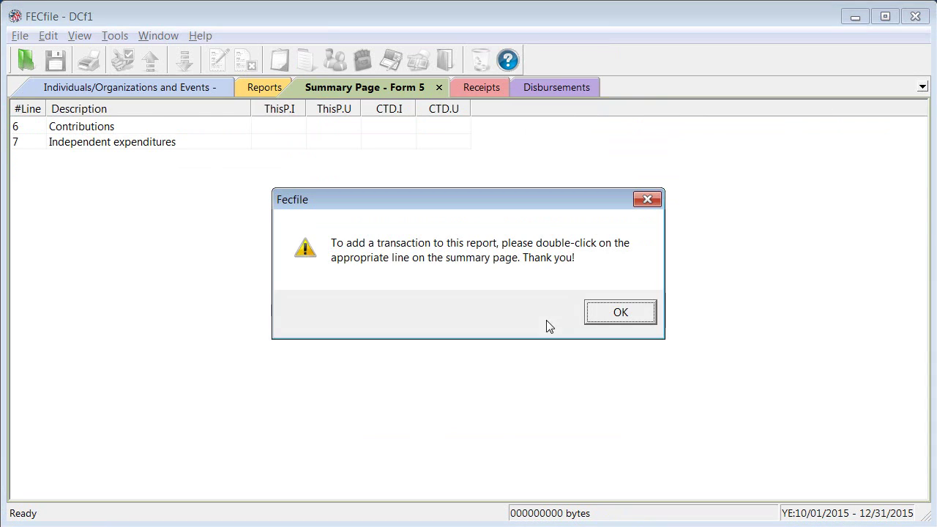
pyautogui.click(618, 313)
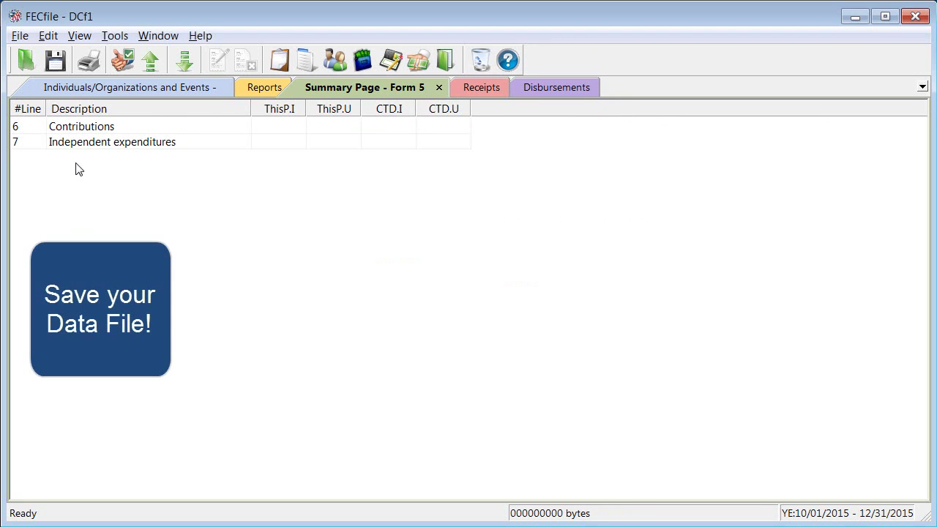
# - Save the database as 'Political Spending Group FECFile.DCf' in the FECFile Database folder
pyautogui.click(55, 60)
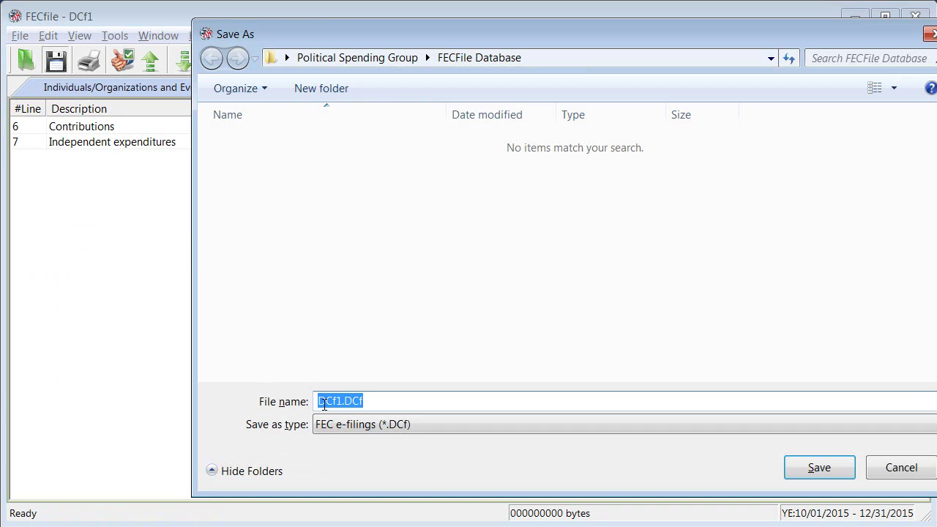
pyautogui.moveTo(340, 401); pyautogui.dragTo(303, 401)
pyautogui.write('Political Spend')
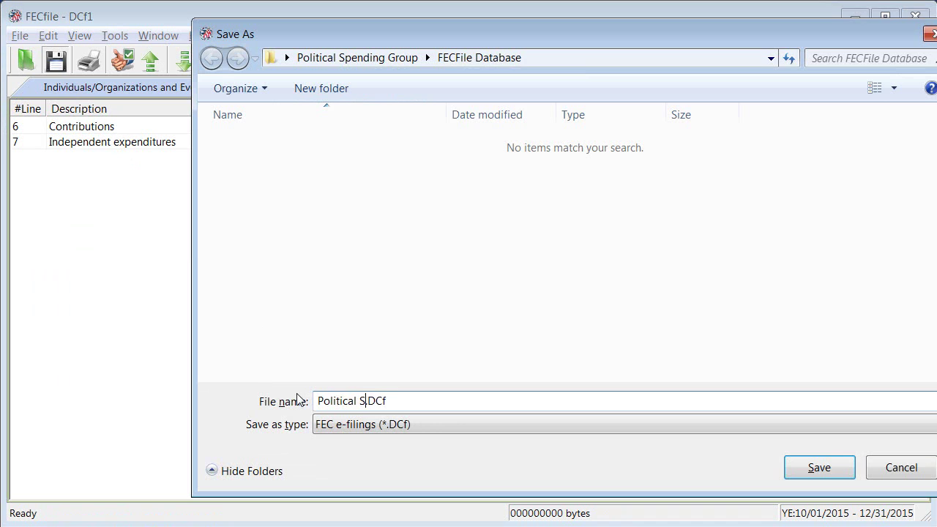
pyautogui.write('ing Group FECFi')
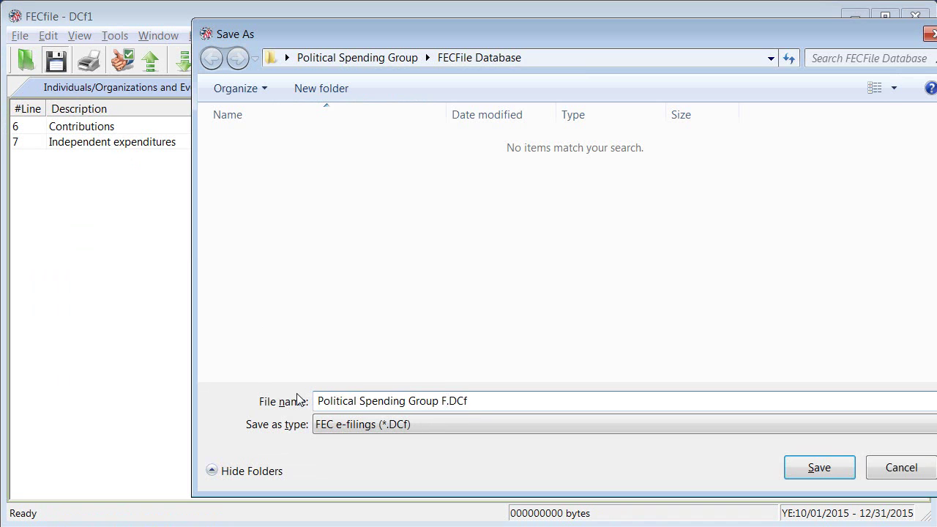
pyautogui.write('le')
pyautogui.click(813, 469)
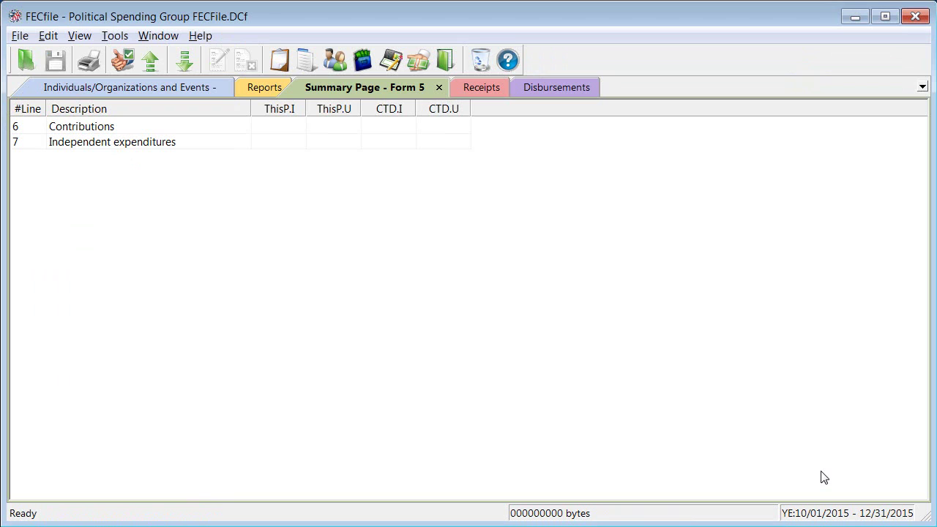